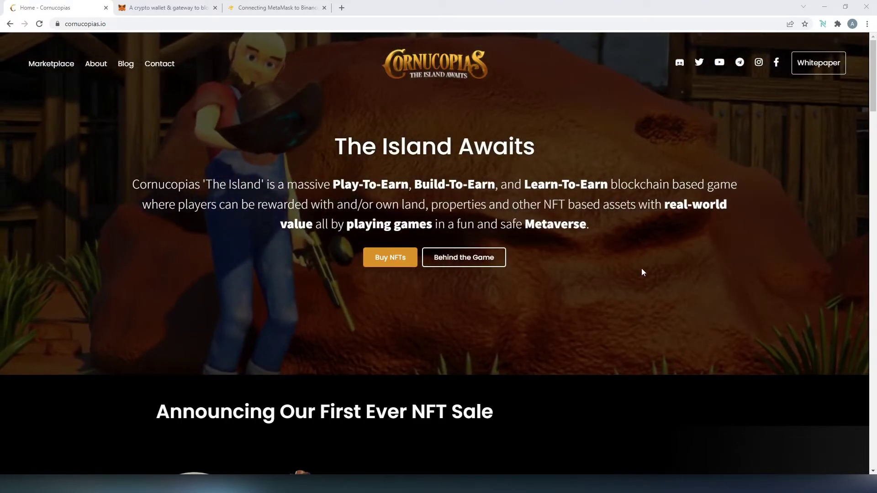
# - Scroll the Cornucopias homepage down to the How to Get COPI Token section and its BSC contract address
pyautogui.scroll(-10, 553, 277)
pyautogui.scroll(-1, 553, 281)
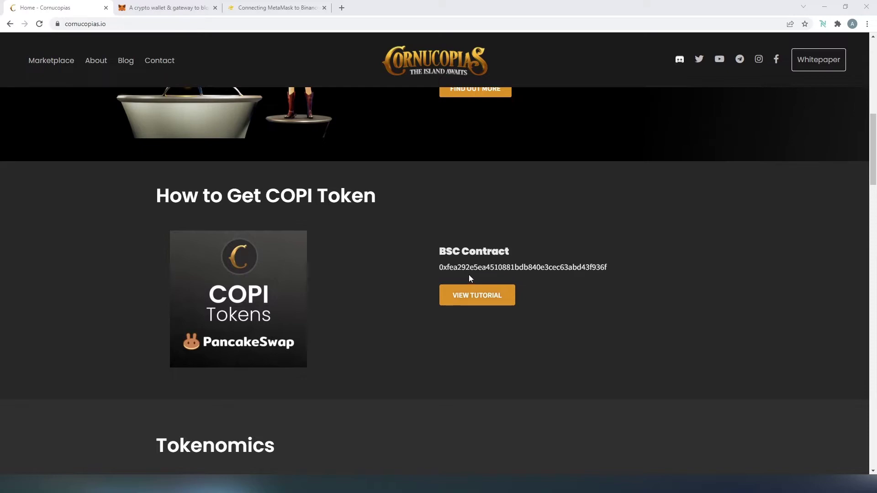
# - Go from metamask.io's download page to the MetaMask for Chrome Web Store listing
pyautogui.click(167, 8)
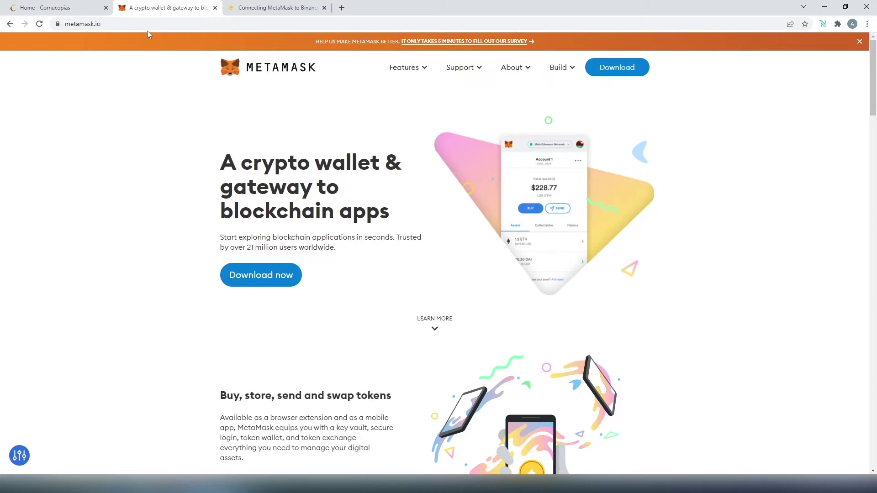
pyautogui.click(259, 287)
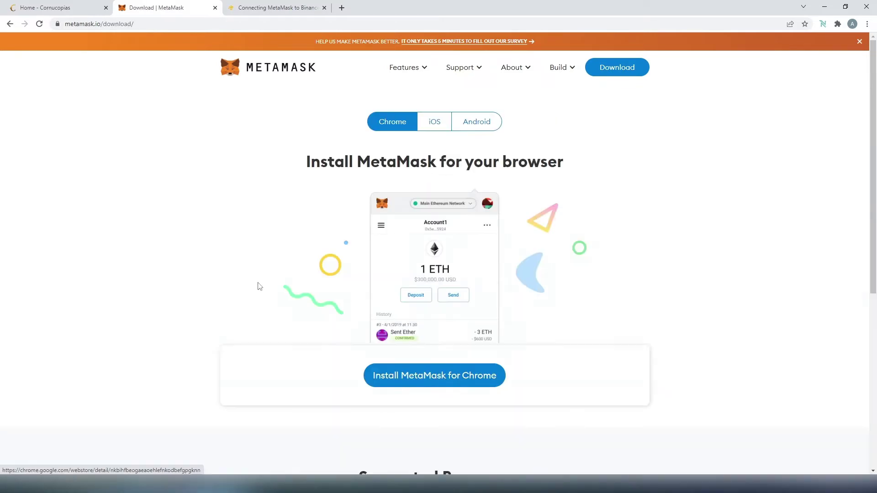
pyautogui.click(427, 385)
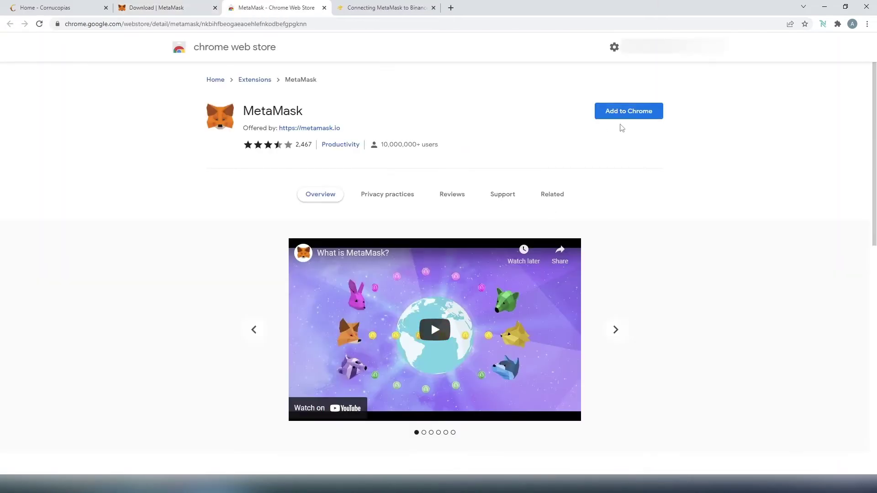
# - Add the MetaMask extension to Chrome and confirm its permissions
pyautogui.click(626, 114)
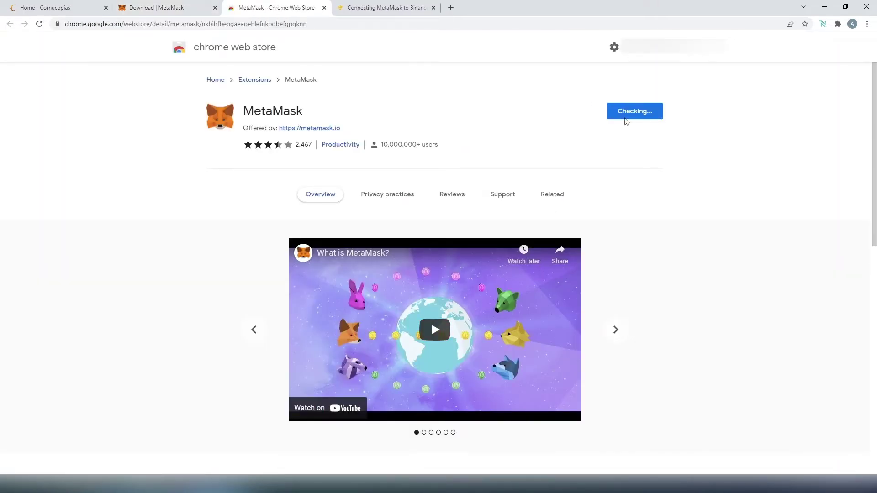
pyautogui.click(454, 129)
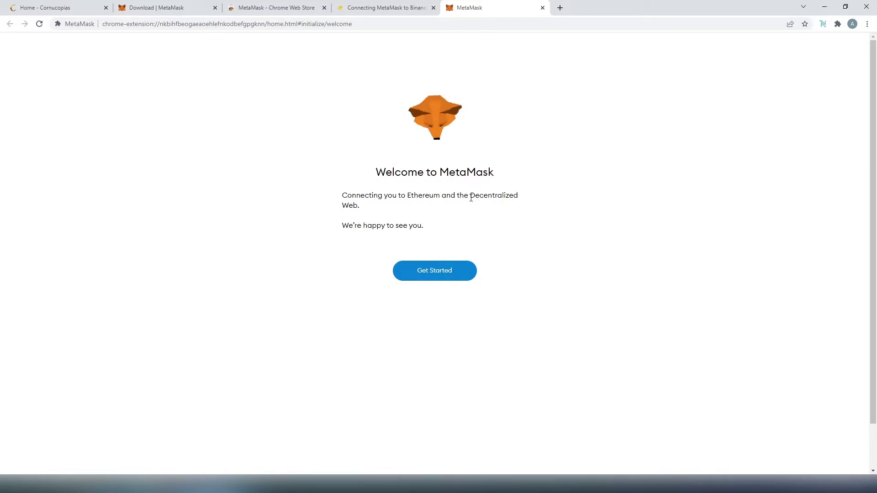
pyautogui.click(838, 28)
# - Pin MetaMask to the toolbar and choose to create a new wallet
pyautogui.click(820, 83)
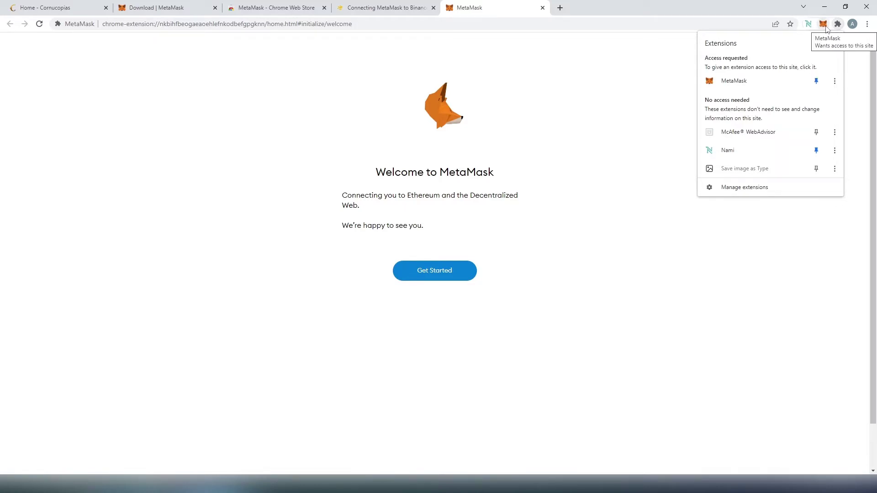
pyautogui.click(837, 38)
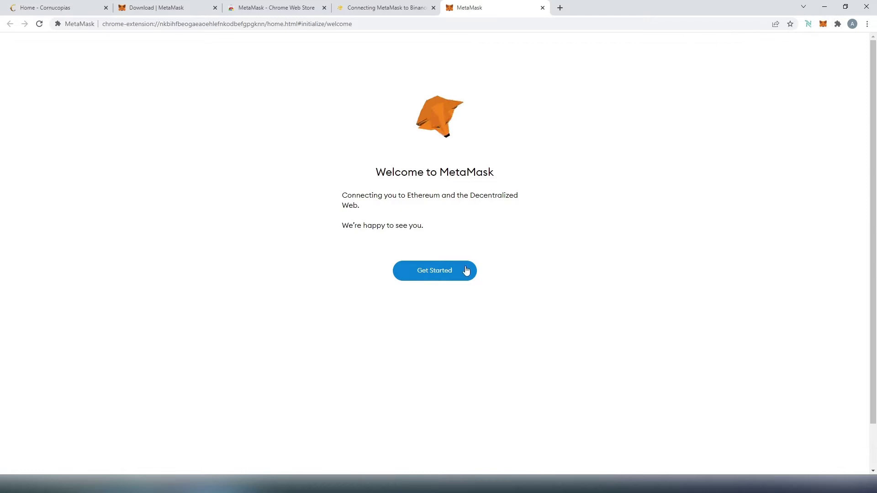
pyautogui.click(435, 271)
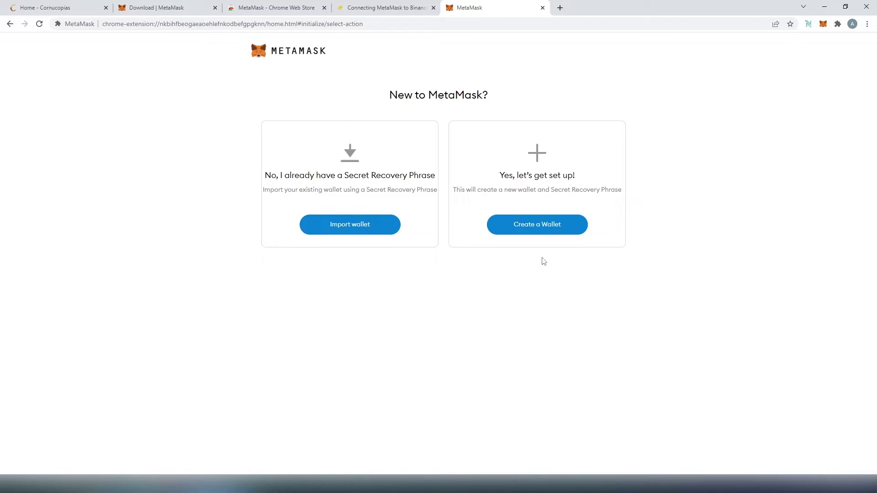
pyautogui.click(548, 232)
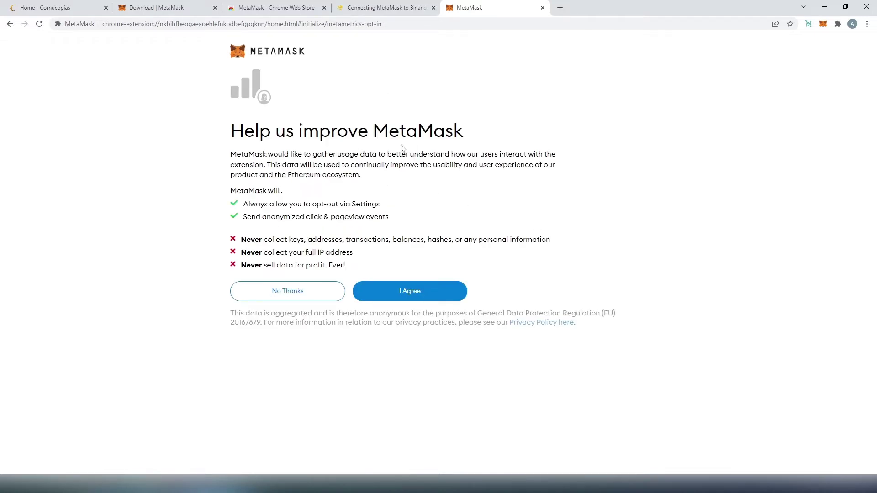
# - Decline usage data, set and confirm a wallet password, accept the terms, and create the wallet
pyautogui.click(296, 300)
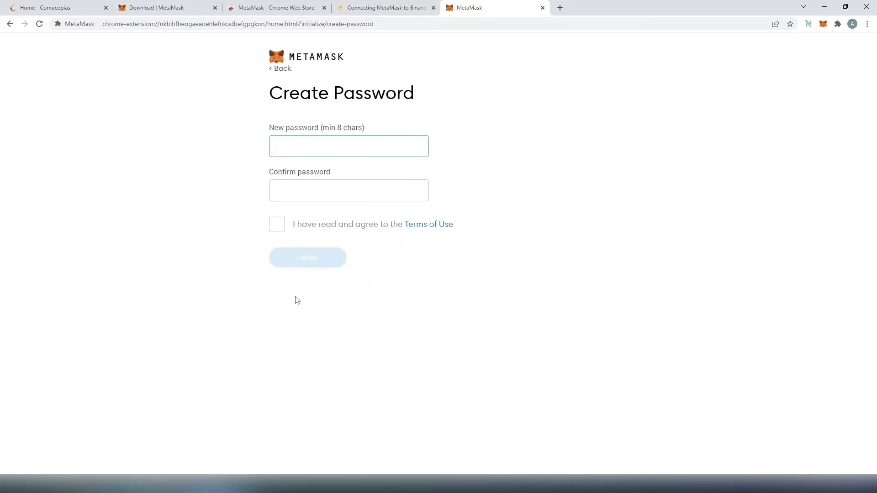
pyautogui.write('********')
pyautogui.click(322, 188)
pyautogui.write('********')
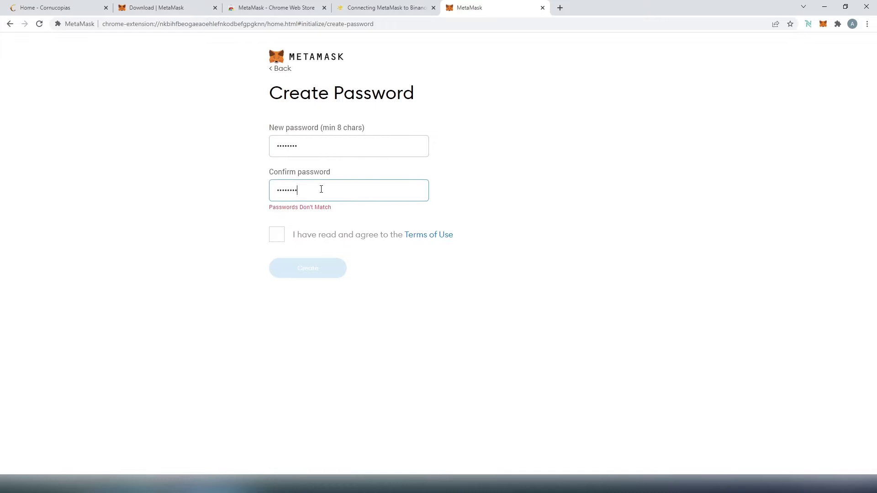
pyautogui.click(276, 225)
pyautogui.click(307, 260)
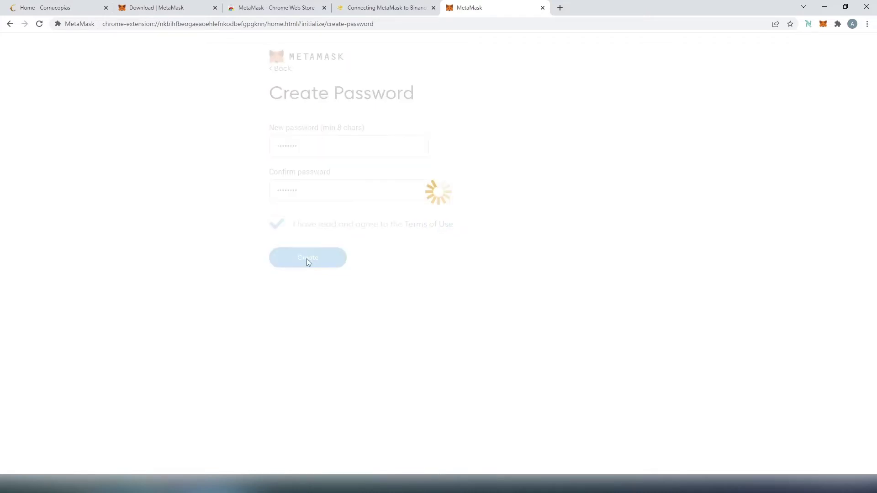
# - Reveal and copy the 12-word Secret Recovery Phrase, then continue to its confirmation page
pyautogui.click(272, 330)
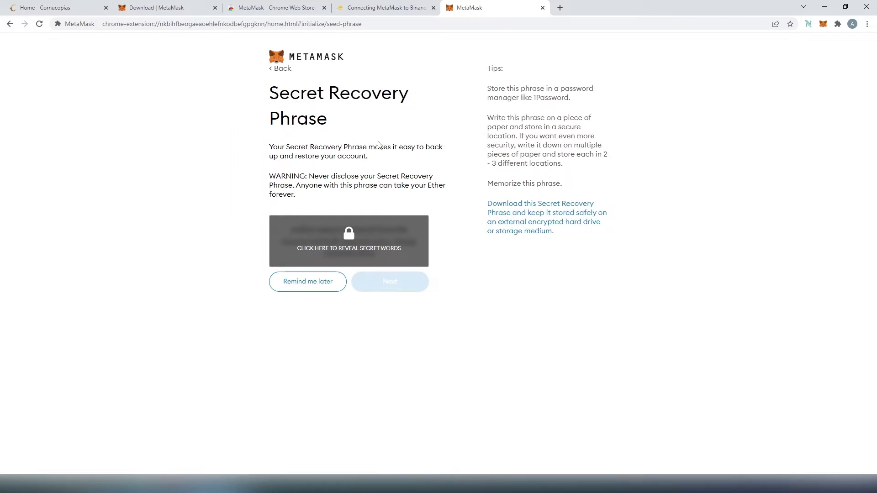
pyautogui.click(352, 253)
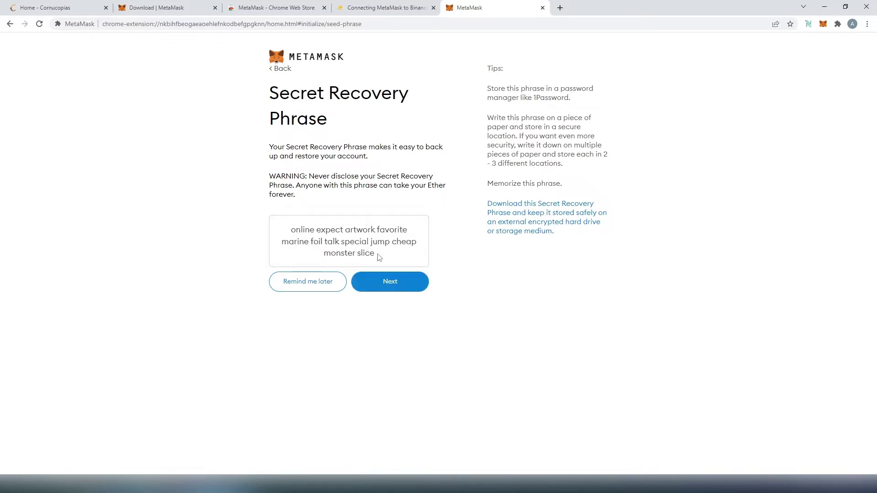
pyautogui.moveTo(376, 254); pyautogui.dragTo(284, 226)
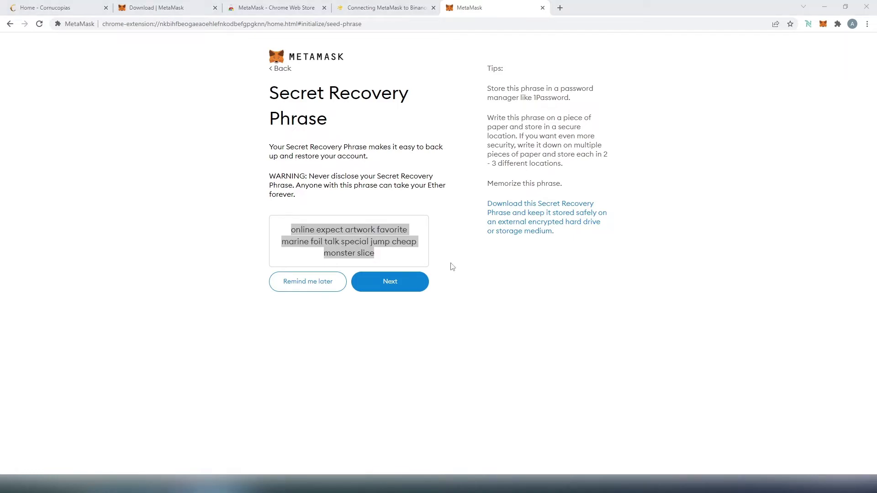
pyautogui.click(408, 286)
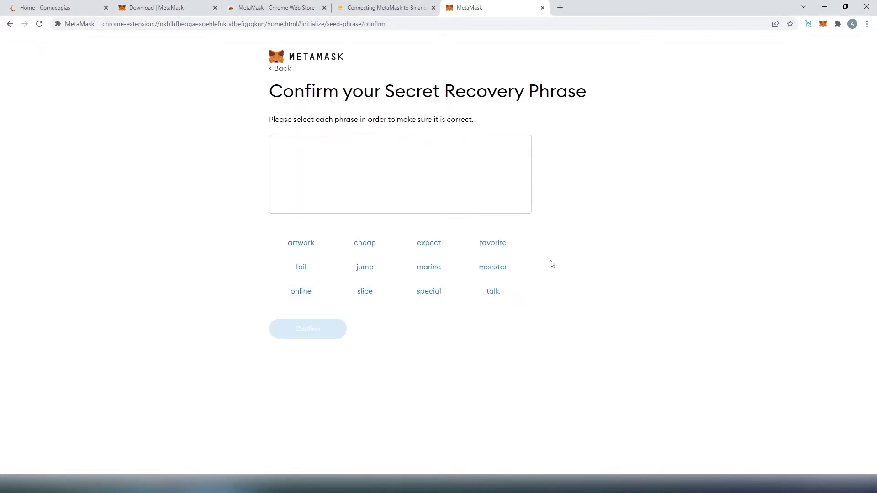
# - Select all twelve recovery words in their correct order and confirm the phrase
pyautogui.click(301, 291)
pyautogui.click(429, 243)
pyautogui.click(301, 242)
pyautogui.click(493, 243)
pyautogui.click(429, 267)
pyautogui.click(301, 266)
pyautogui.click(493, 291)
pyautogui.click(429, 291)
pyautogui.click(365, 267)
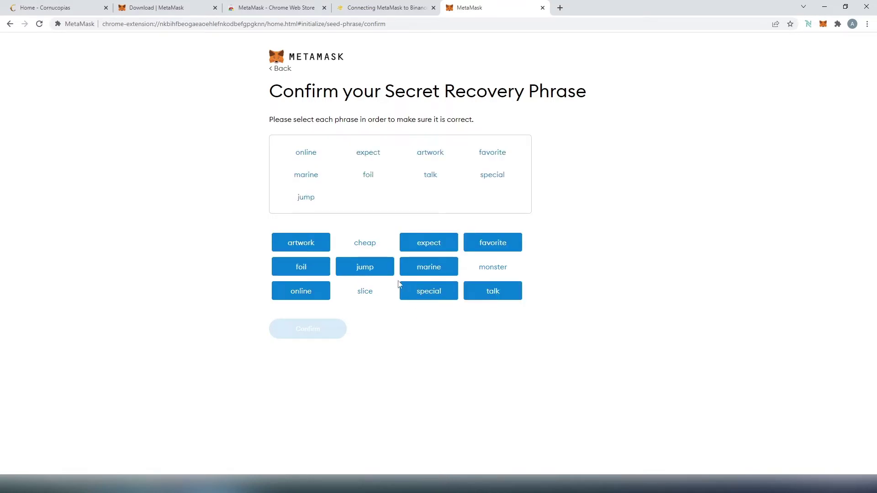
pyautogui.click(365, 242)
pyautogui.click(492, 267)
pyautogui.click(365, 291)
pyautogui.click(306, 337)
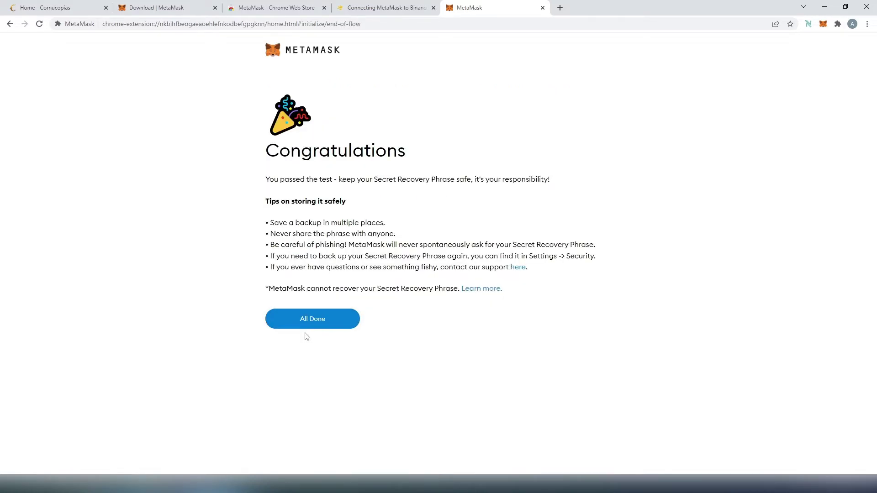
# - Finish setup, dismiss the What's new popup, and bring the Binance Academy article to front
pyautogui.click(315, 319)
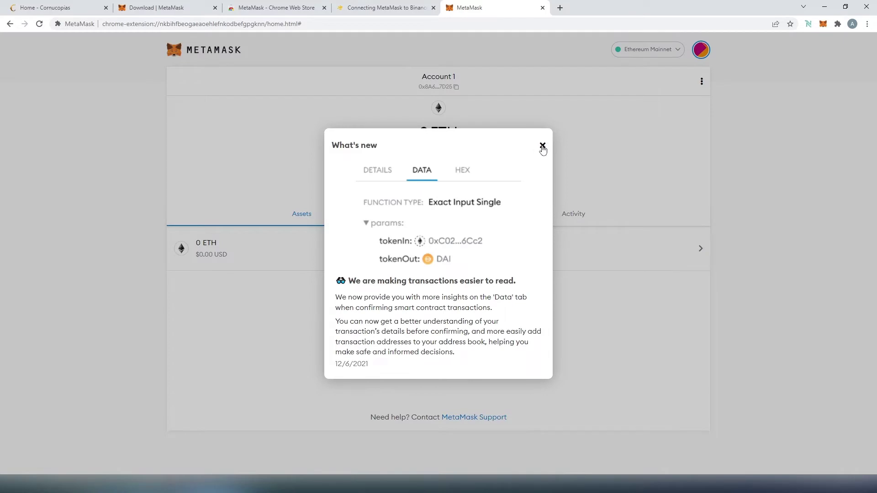
pyautogui.click(543, 147)
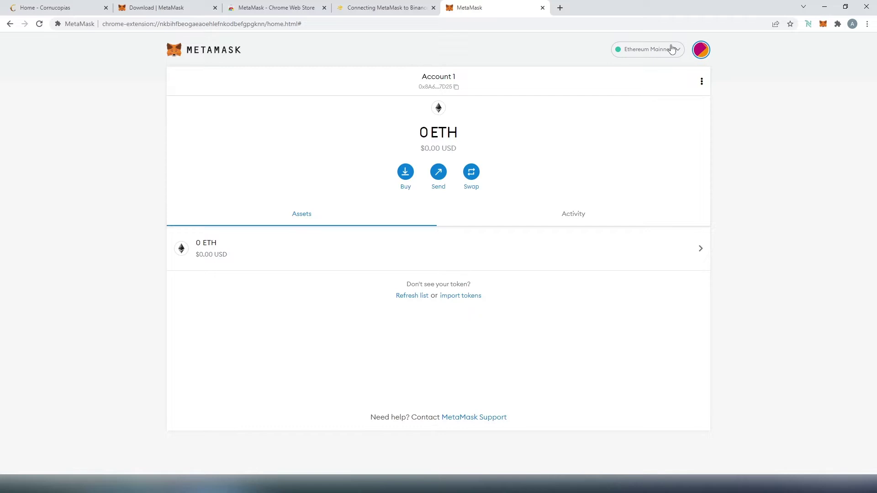
pyautogui.click(394, 8)
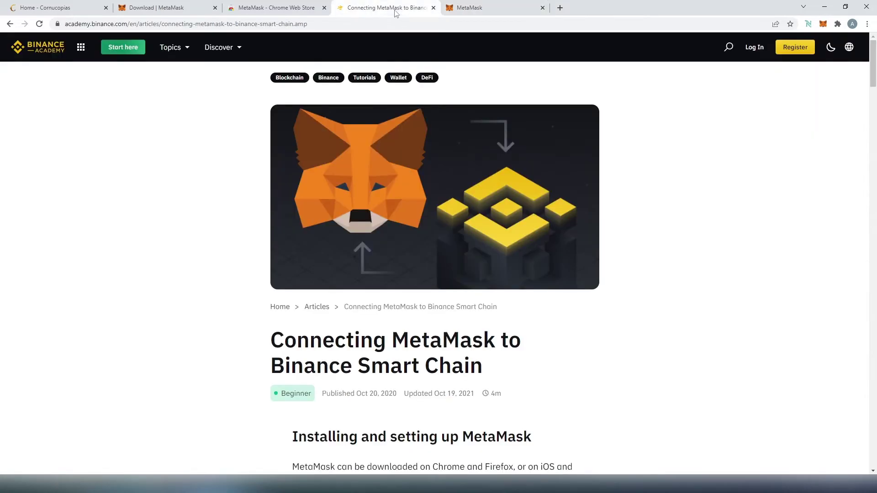
# - Scroll the Binance Academy guide to the Smart Chain mainnet network parameters
pyautogui.scroll(-20, 419, 221)
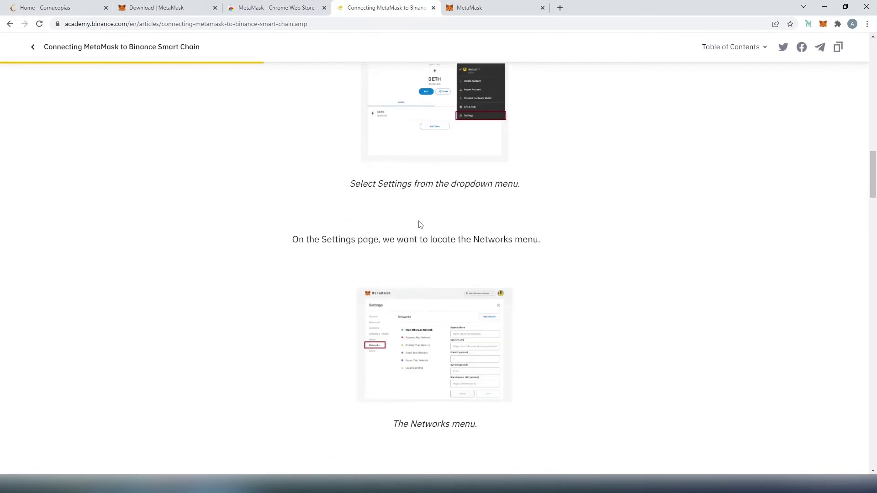
pyautogui.scroll(-5, 419, 221)
pyautogui.scroll(2, 419, 221)
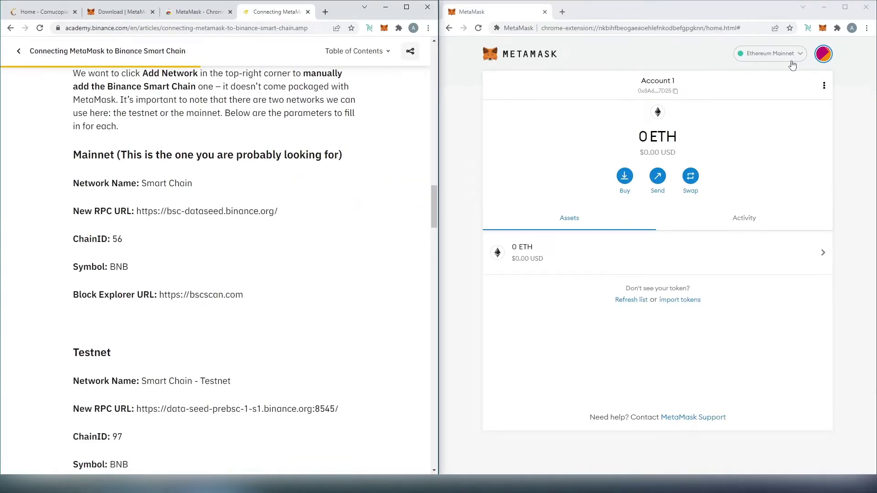
# - Open MetaMask's Add a network form from the Ethereum Mainnet network dropdown
pyautogui.click(824, 30)
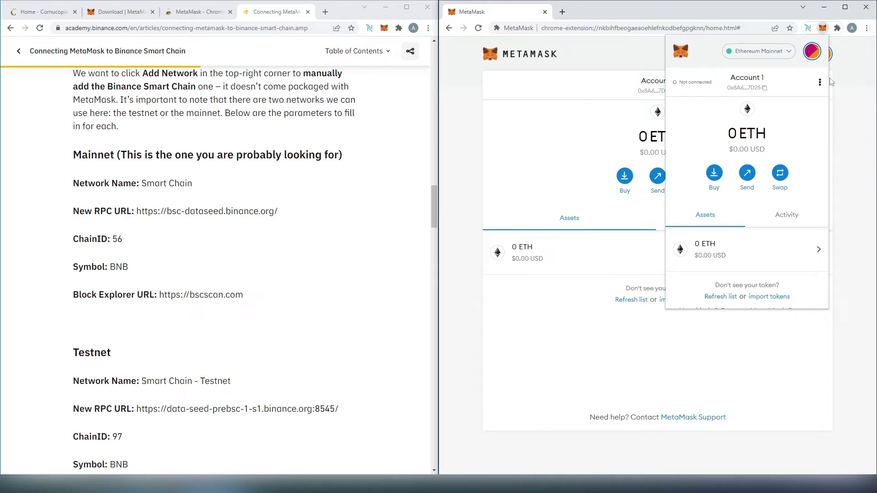
pyautogui.click(789, 52)
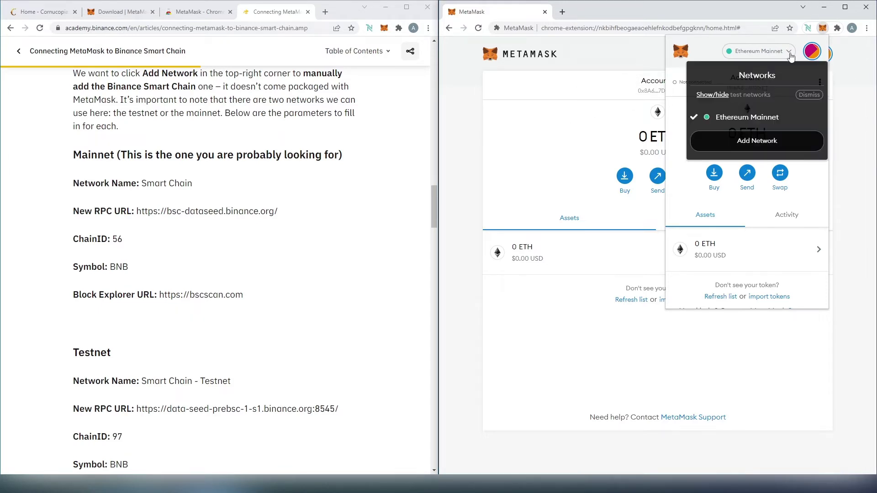
pyautogui.click(763, 148)
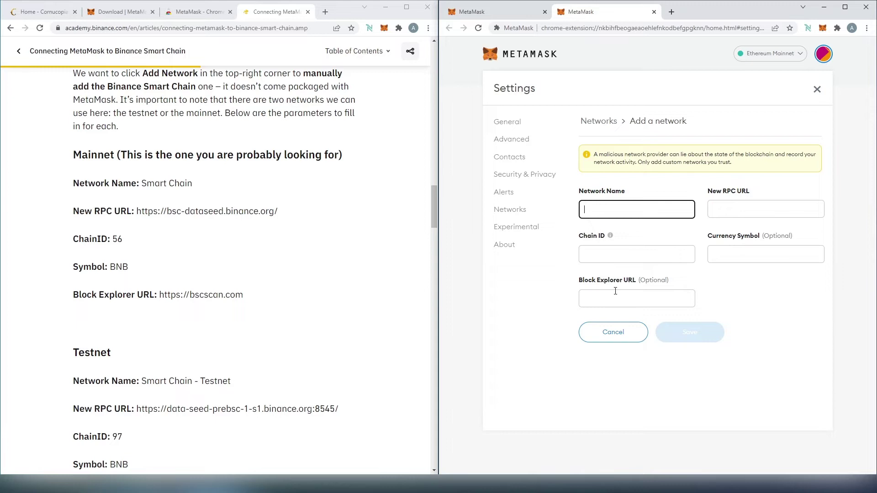
# - Add and save the Smart Chain network: Chain ID 56, symbol BNB, bscscan explorer
pyautogui.moveTo(202, 185); pyautogui.dragTo(140, 183)
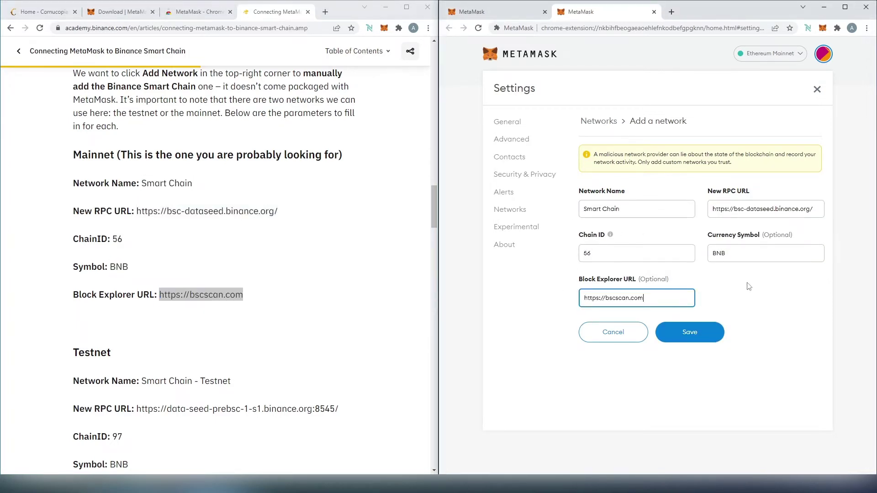
pyautogui.click(703, 336)
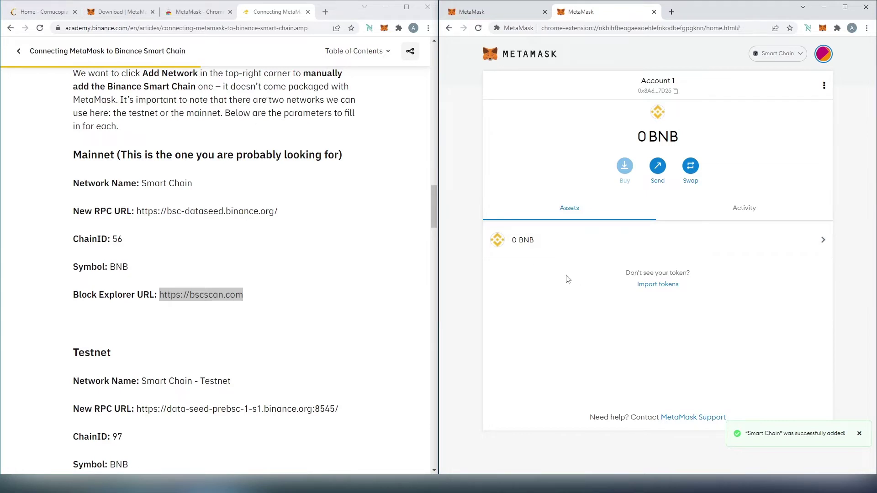
pyautogui.click(35, 18)
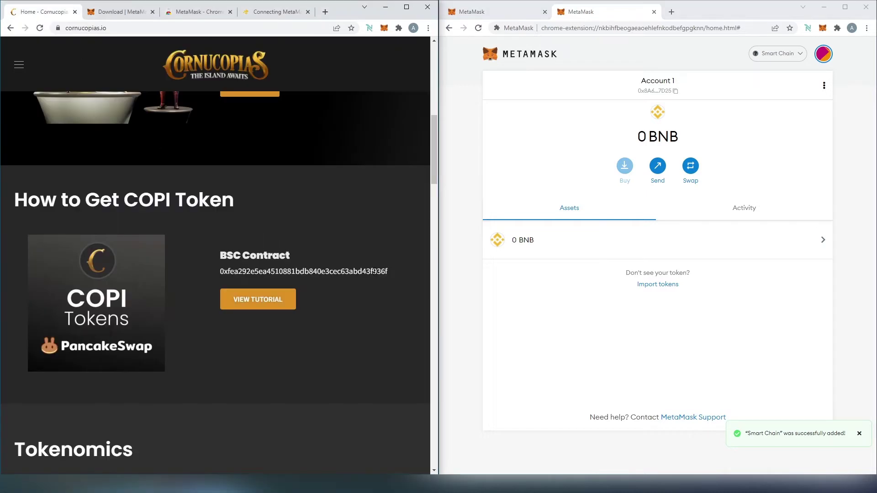
# - Copy the COPI BSC contract address from the Cornucopias page
pyautogui.moveTo(397, 275); pyautogui.dragTo(219, 273)
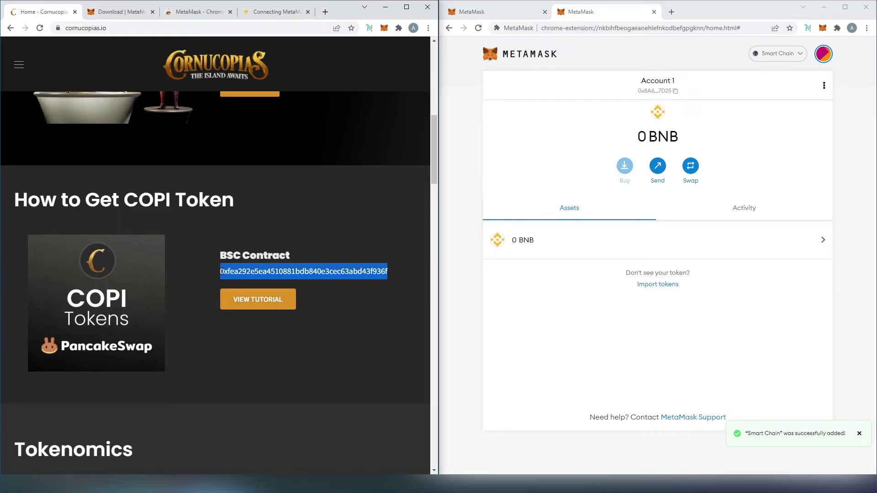
pyautogui.rightClick(221, 271)
pyautogui.click(259, 278)
# - Paste the COPI contract address into MetaMask's Import tokens form and add the custom token
pyautogui.click(822, 29)
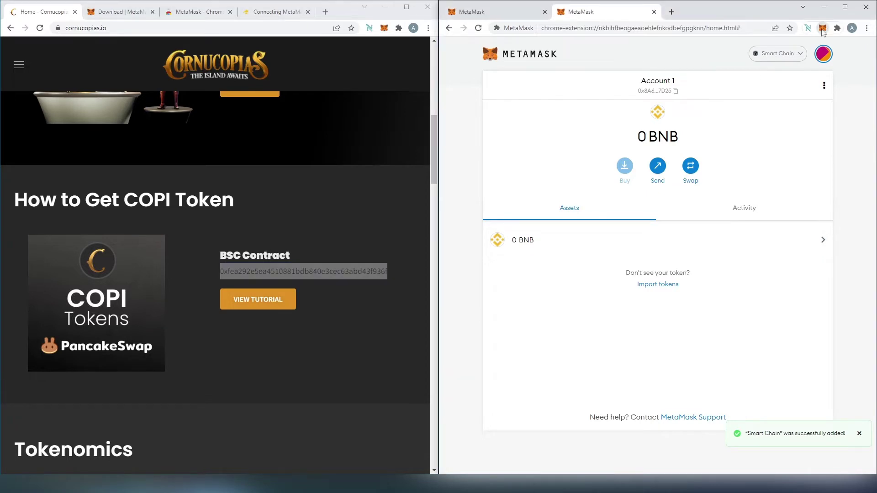
pyautogui.click(755, 284)
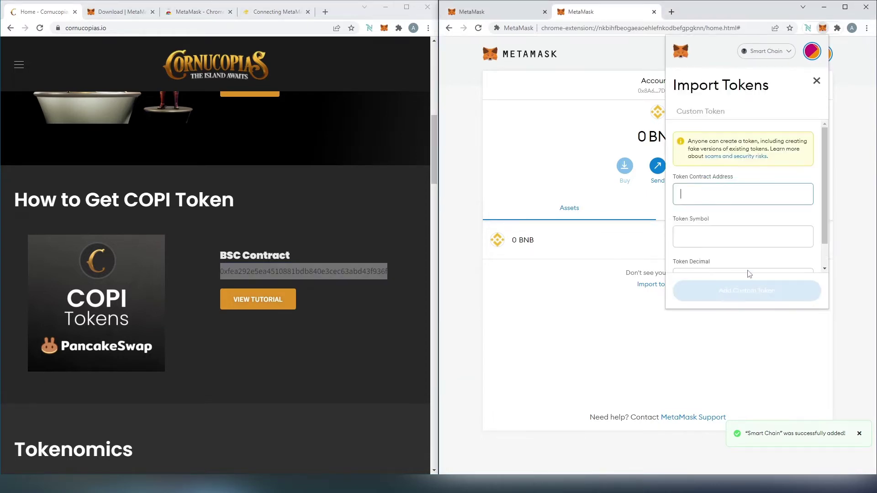
pyautogui.rightClick(690, 195)
pyautogui.click(721, 265)
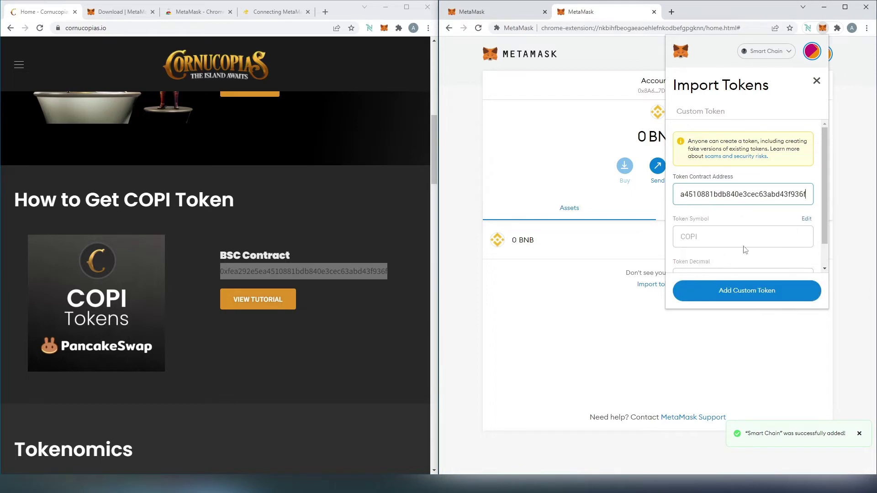
pyautogui.scroll(-1, 738, 246)
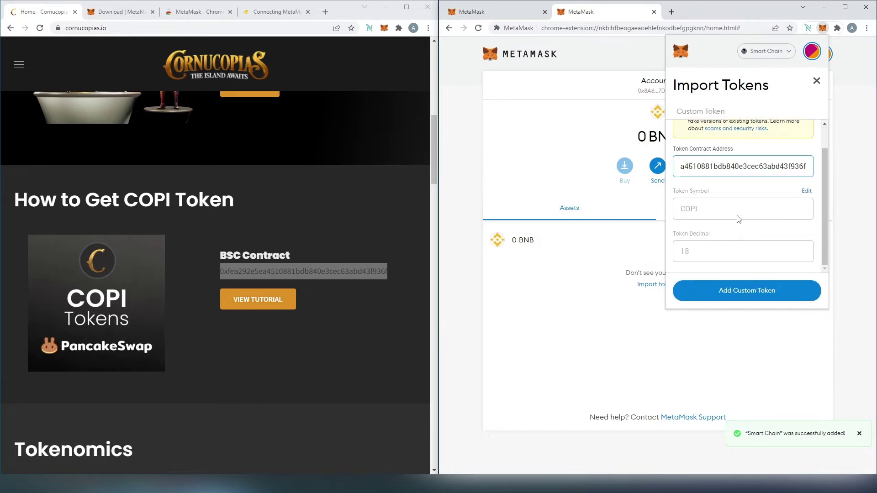
pyautogui.click(741, 296)
# - Confirm the COPI token import and return to Account 1's asset list
pyautogui.click(793, 296)
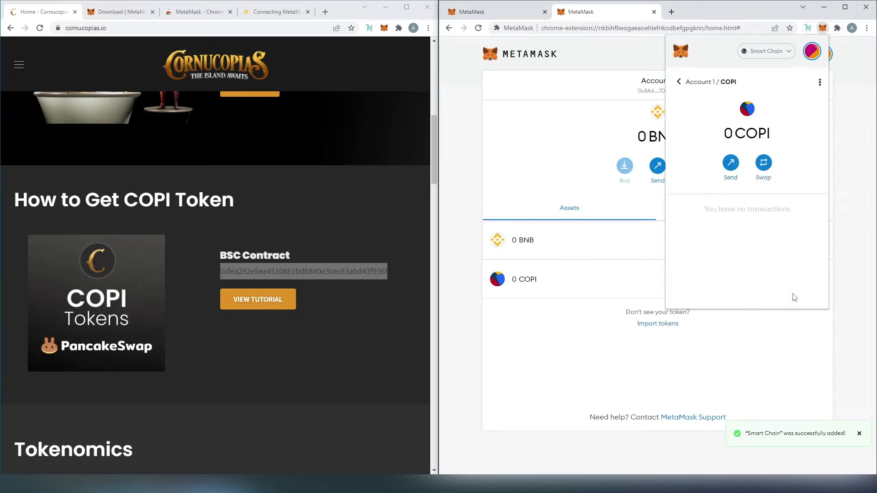
pyautogui.click(687, 85)
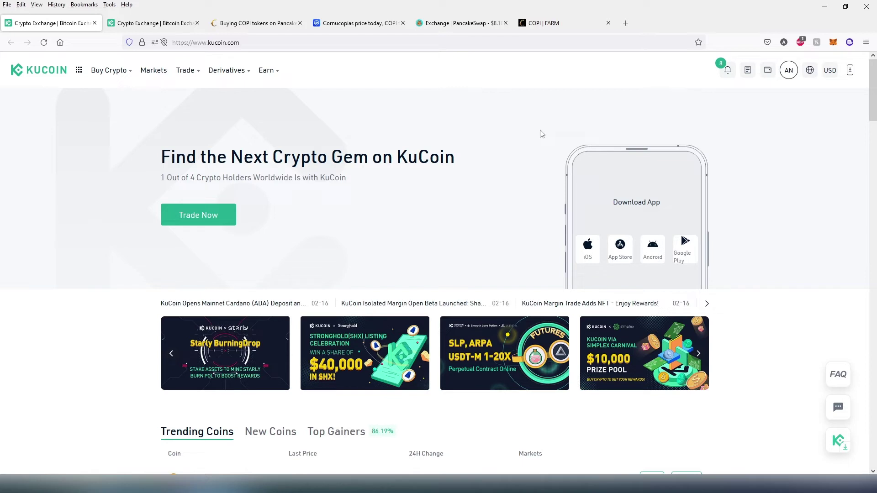
# - On KuCoin's Third-Party buy page, choose BNB as the coin to buy
pyautogui.moveTo(115, 83)
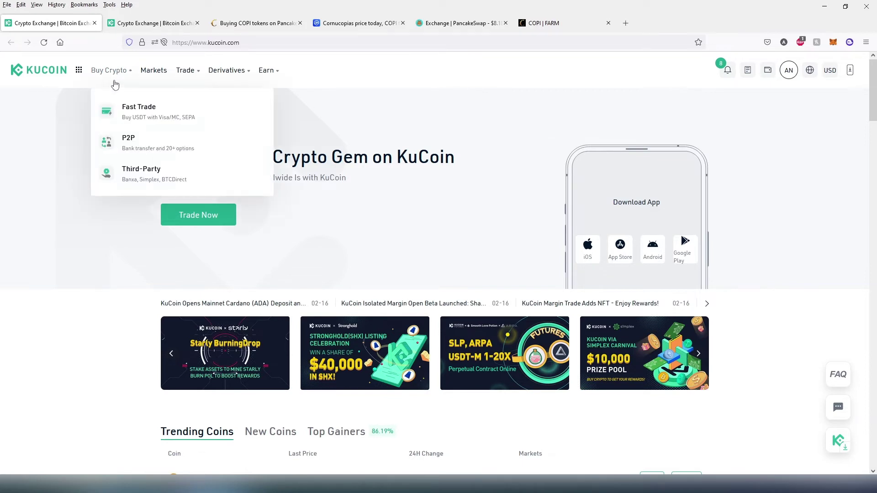
pyautogui.click(145, 178)
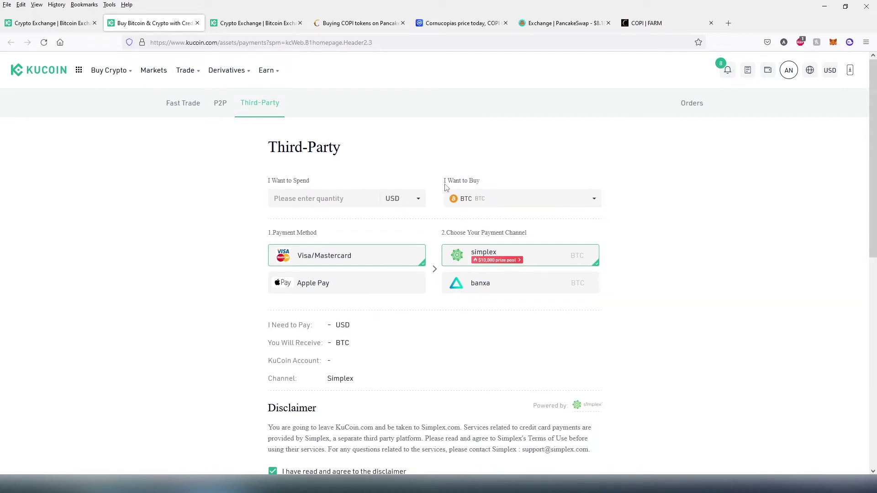
pyautogui.click(530, 198)
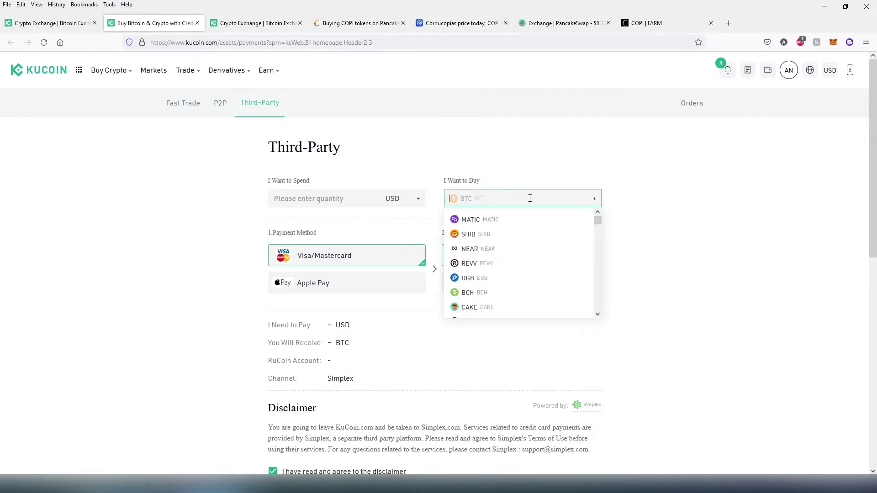
pyautogui.write('bnd')
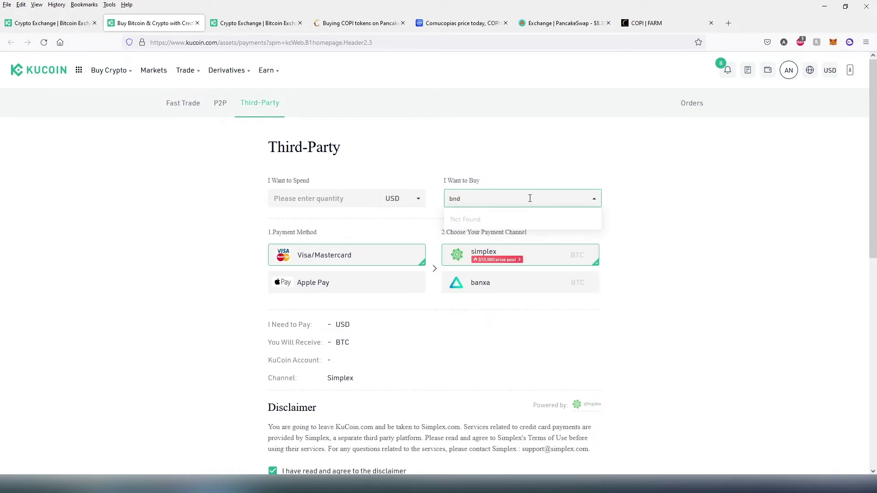
pyautogui.press('BackSpace')
pyautogui.write('b')
pyautogui.click(489, 219)
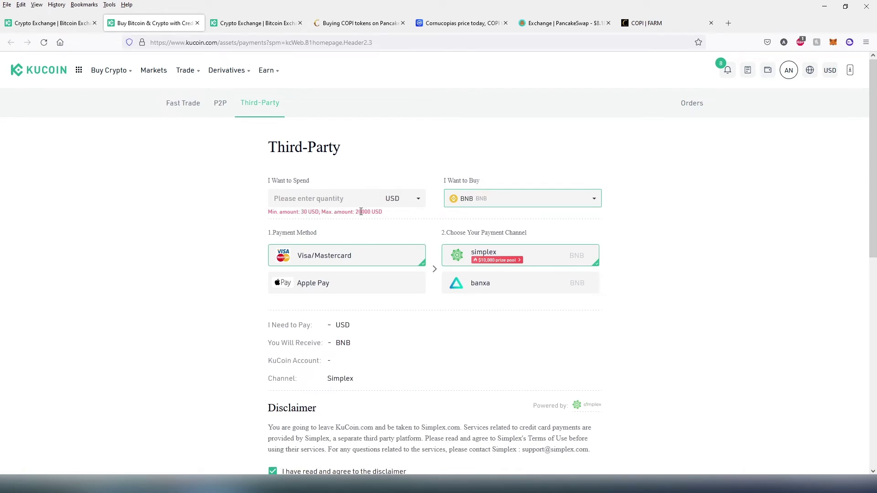
# - Enter 100 USD to spend, getting a 0.22452200 BNB quote, then view the Main Account balances
pyautogui.click(331, 202)
pyautogui.write('100')
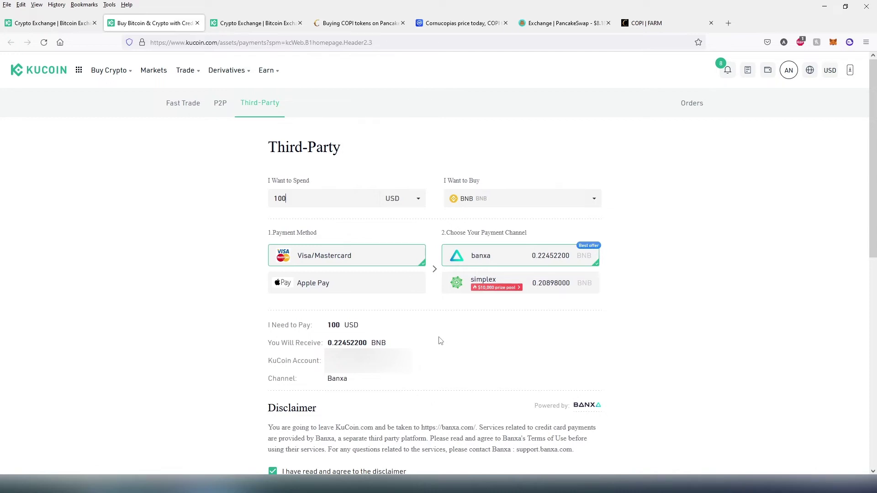
pyautogui.click(257, 23)
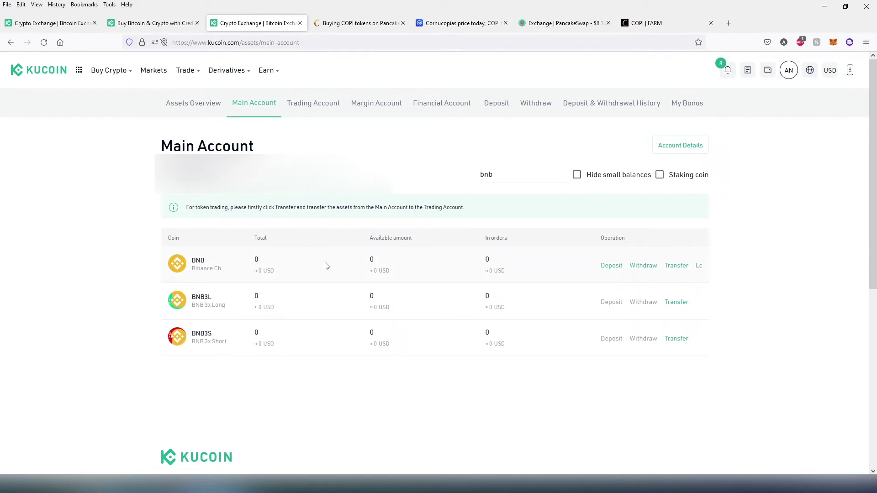
# - Open KuCoin's BNB withdrawal form and copy the MetaMask account address
pyautogui.click(641, 268)
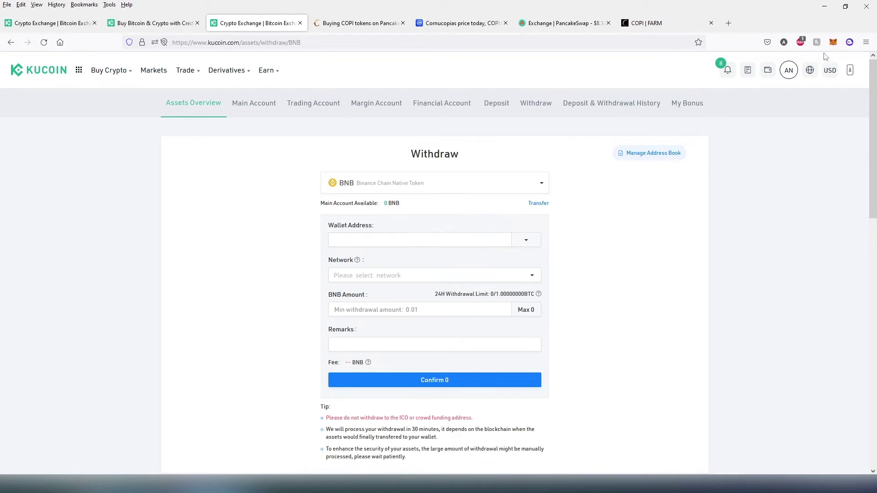
pyautogui.click(833, 42)
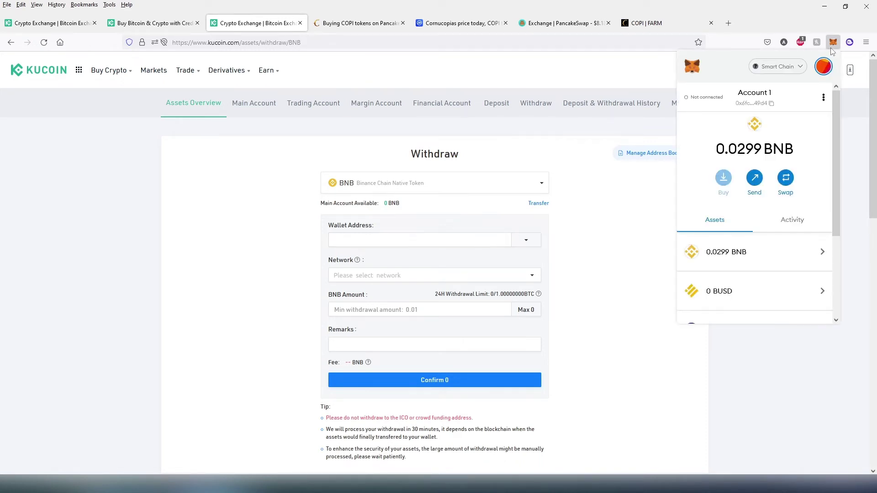
pyautogui.click(773, 105)
# - Paste the MetaMask address as the withdrawal destination, choose BSC (BEP20), and check the wallet
pyautogui.click(360, 243)
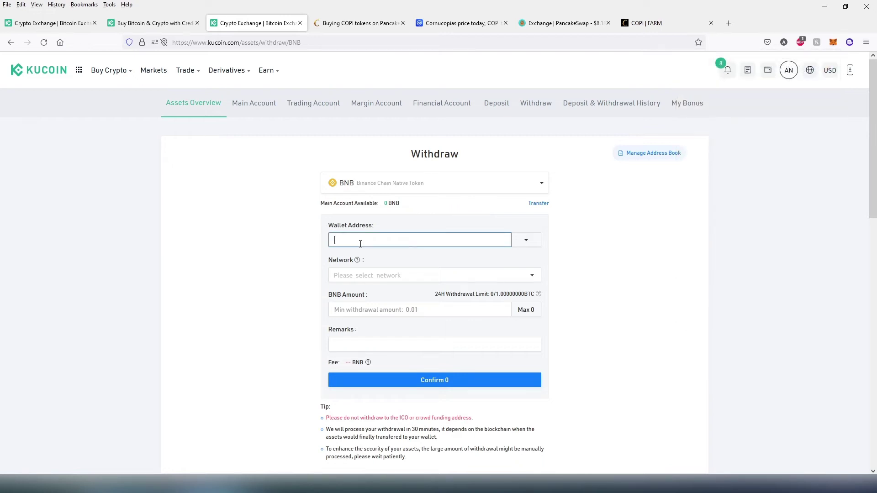
pyautogui.hotkey('ctrl', 'v')
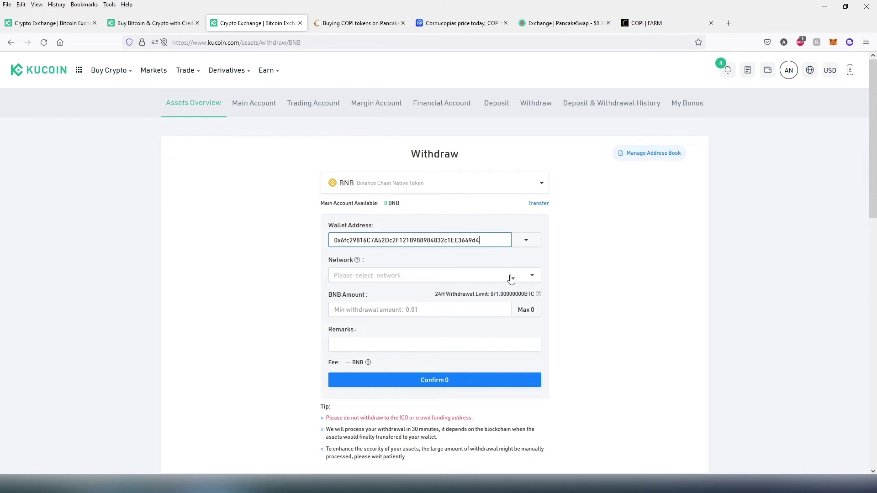
pyautogui.click(530, 276)
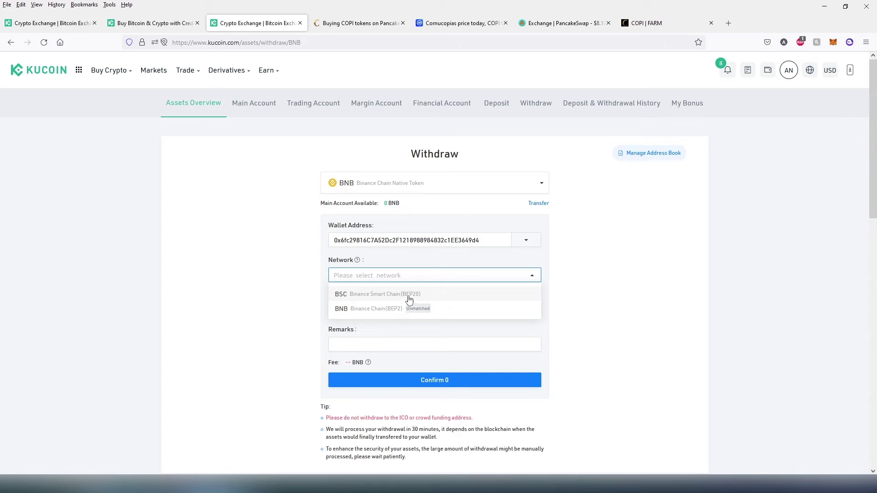
pyautogui.click(409, 297)
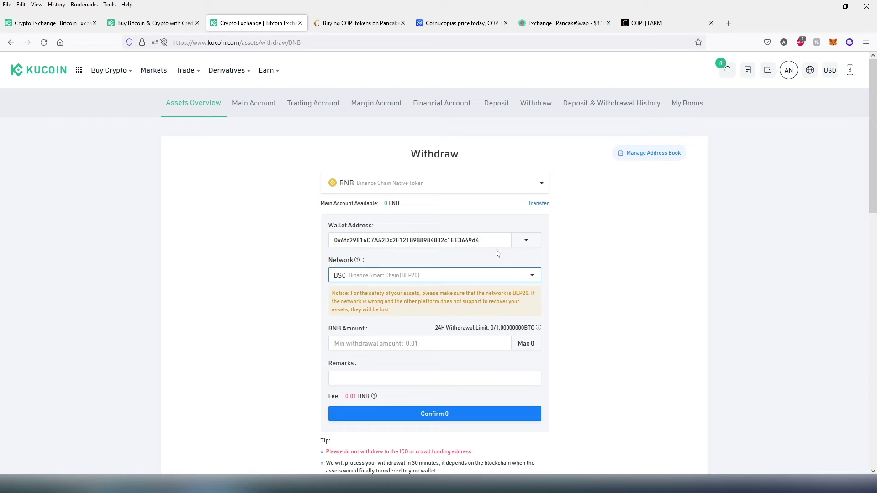
pyautogui.click(834, 44)
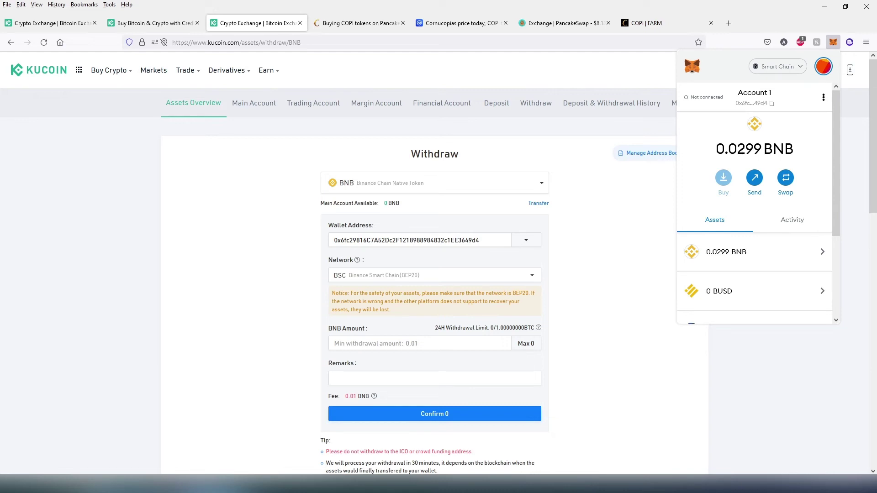
pyautogui.click(359, 23)
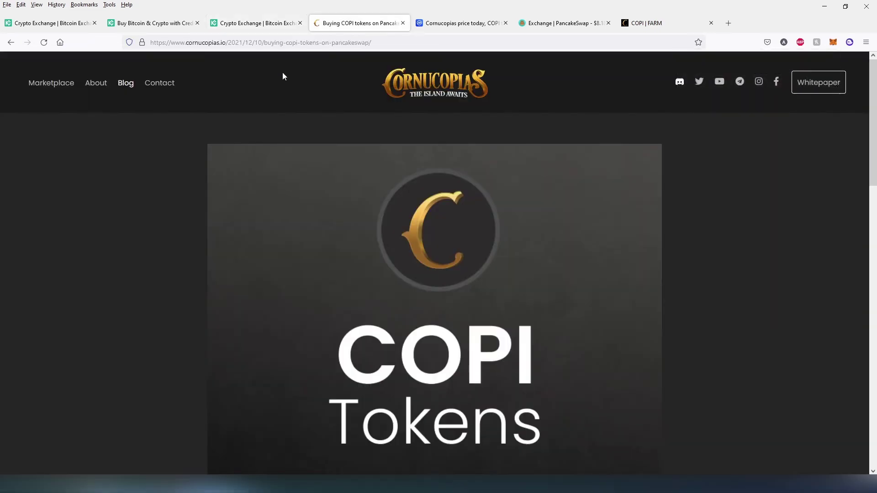
# - From the Cornucopias guide, open pancakeswap.finance/swap in a new tab and copy the COPI contract address
pyautogui.scroll(-15, 454, 222)
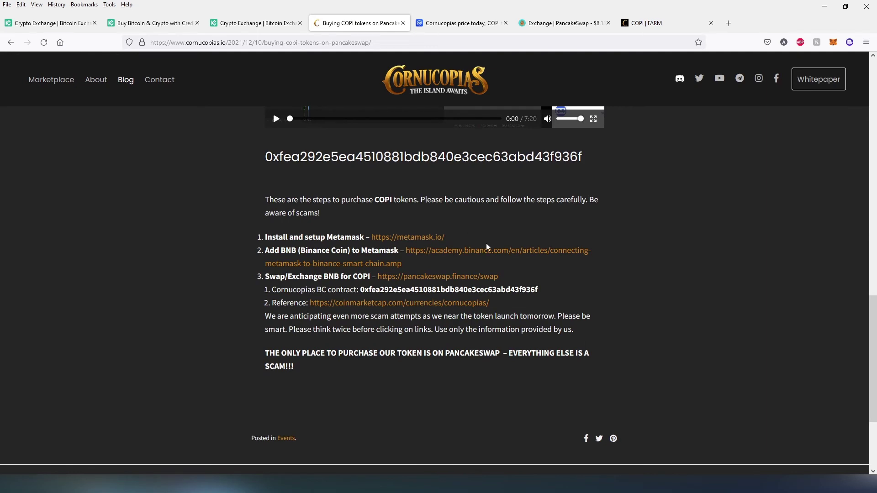
pyautogui.middleClick(475, 277)
pyautogui.moveTo(545, 292); pyautogui.dragTo(361, 289)
pyautogui.rightClick(366, 290)
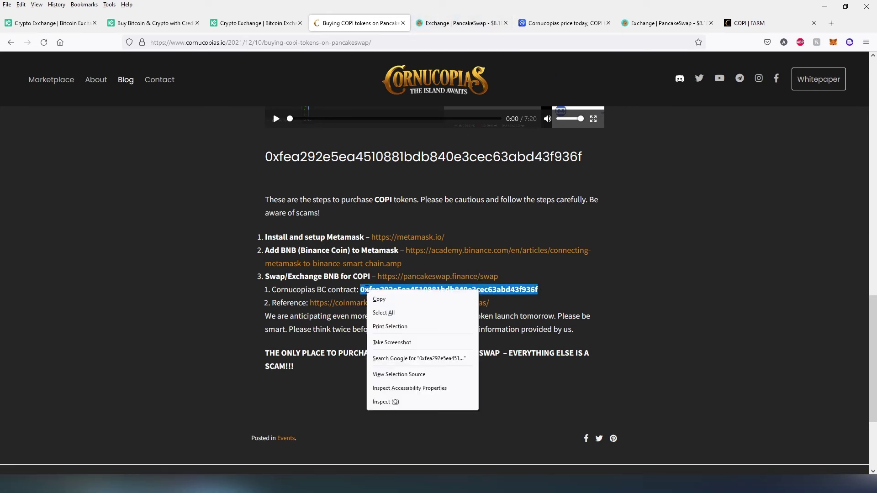
pyautogui.click(382, 299)
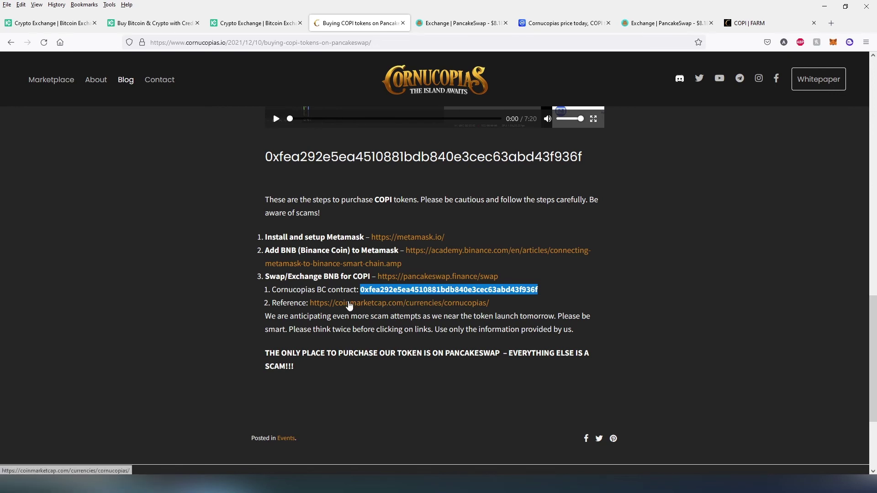
pyautogui.click(563, 23)
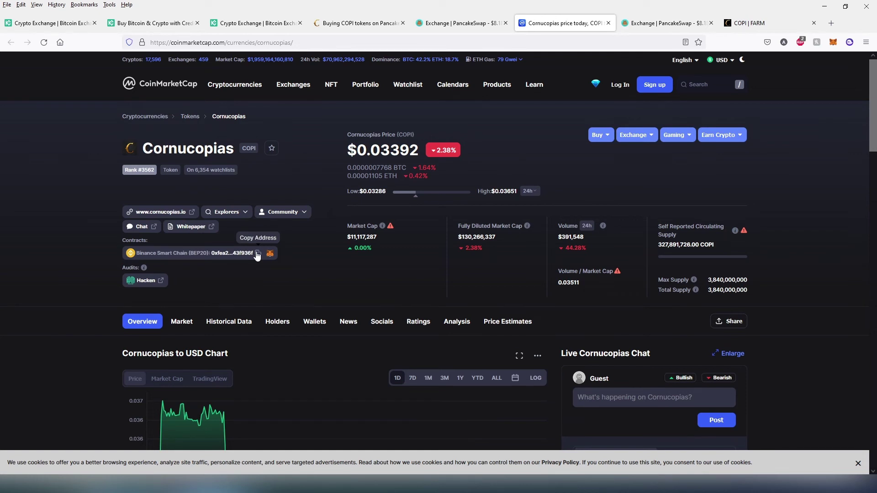
pyautogui.click(450, 26)
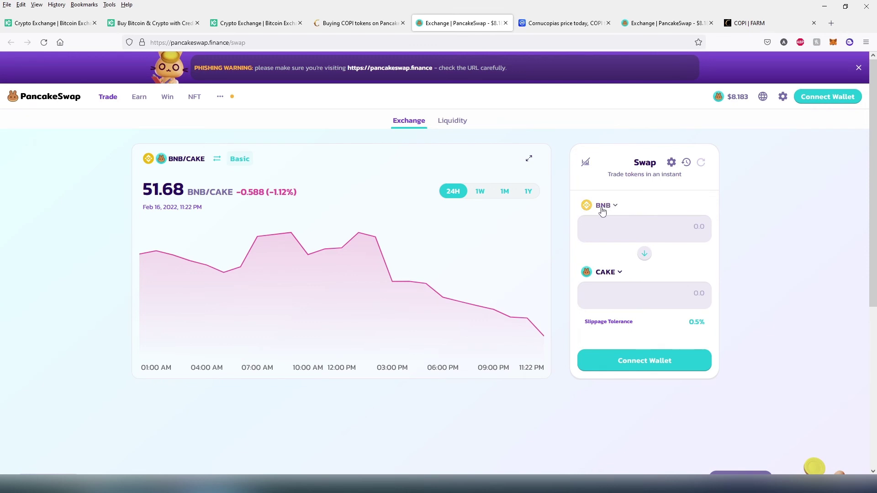
# - Replace CAKE with COPI as the receiving token by pasting its contract address
pyautogui.click(620, 275)
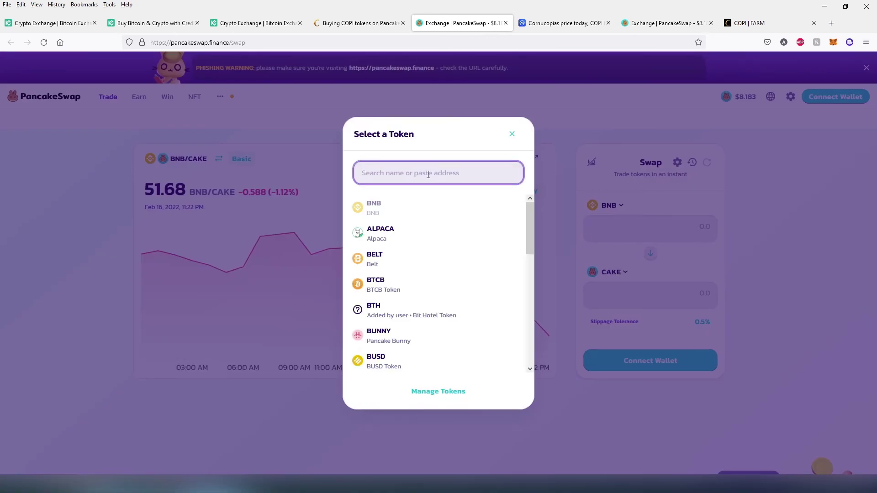
pyautogui.hotkey('ctrl', 'v')
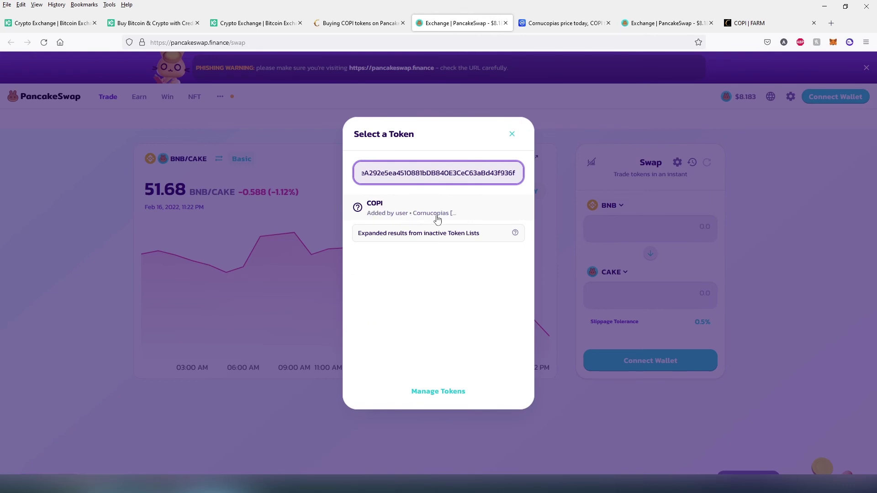
pyautogui.click(374, 215)
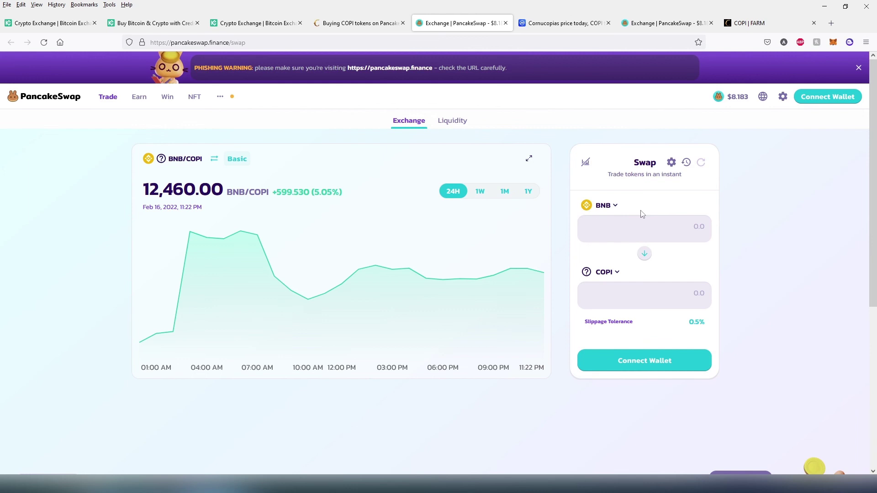
# - Connect MetaMask Account 1 to PancakeSwap and set the swap to the maximum 0.0199288 BNB
pyautogui.click(829, 100)
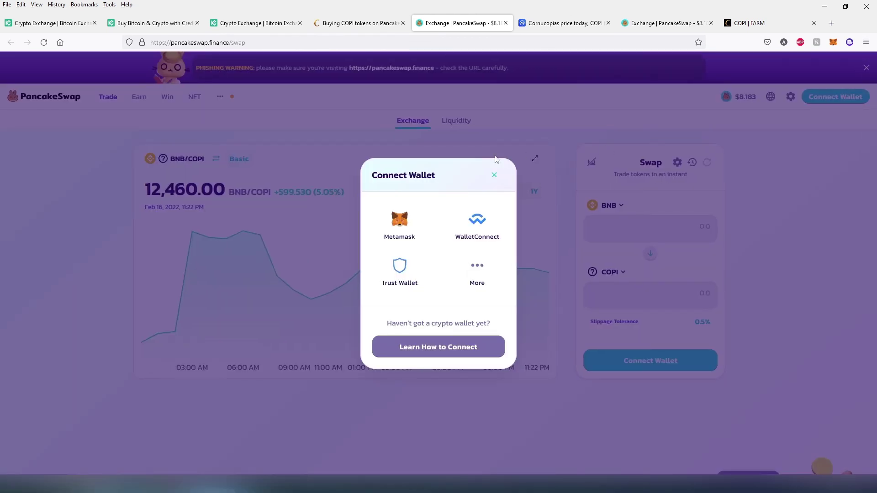
pyautogui.click(399, 224)
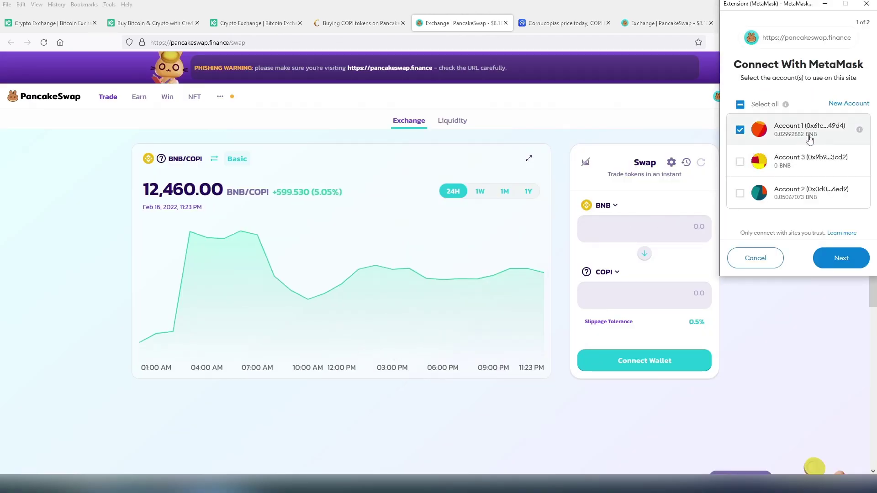
pyautogui.click(844, 259)
pyautogui.click(840, 258)
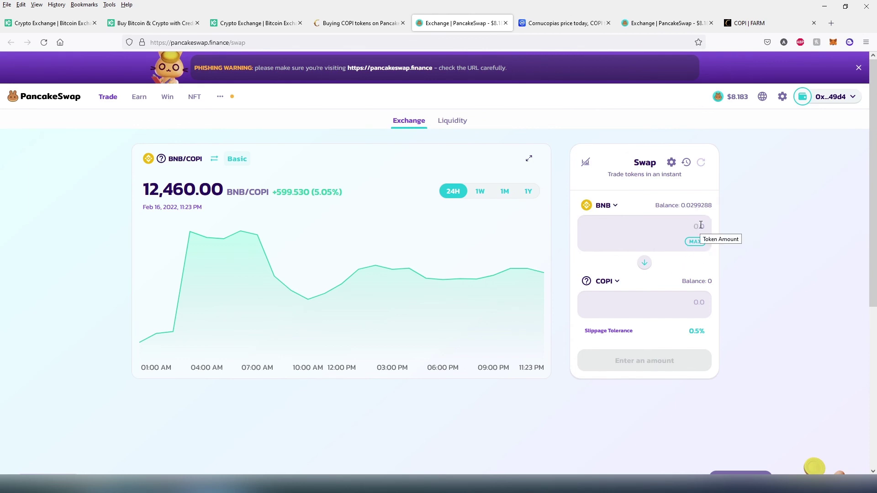
pyautogui.click(696, 241)
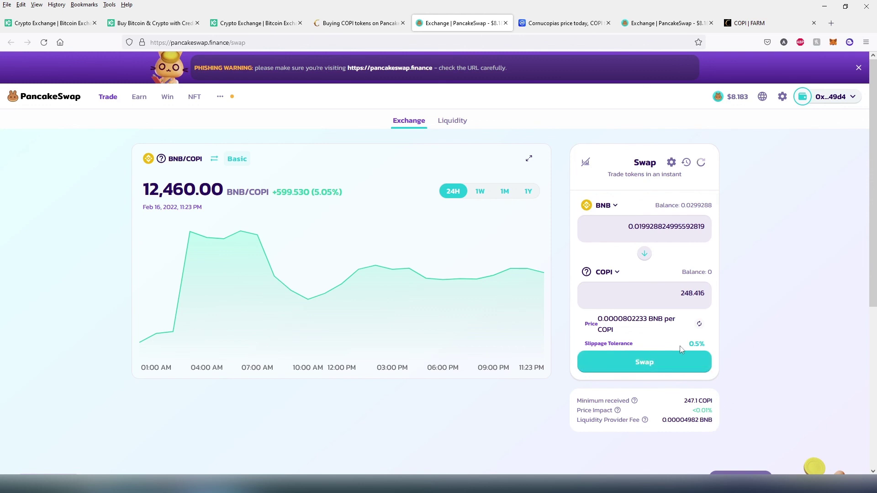
# - Submit the 0.0199288 BNB to 248.416 COPI swap and approve it in MetaMask
pyautogui.click(641, 367)
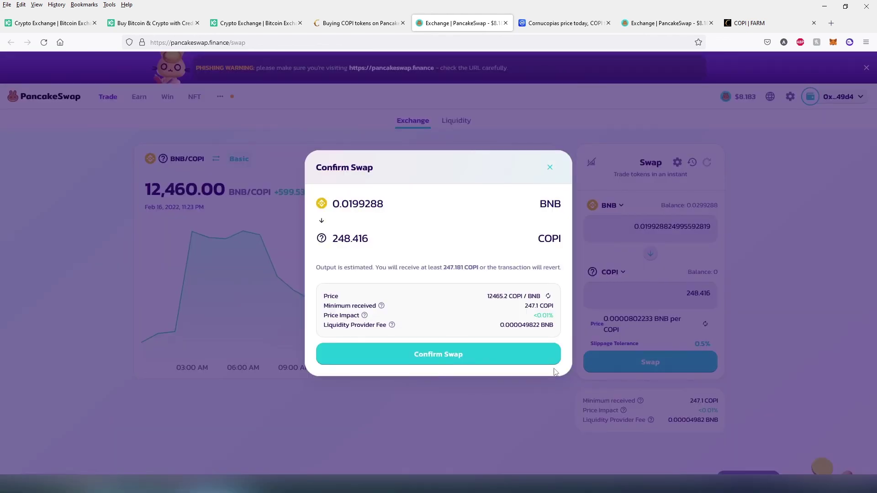
pyautogui.click(433, 361)
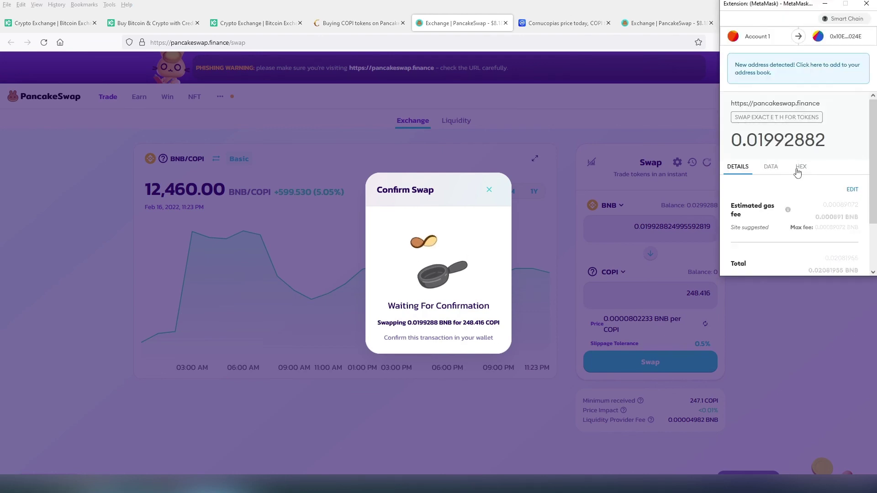
pyautogui.scroll(-2, 807, 193)
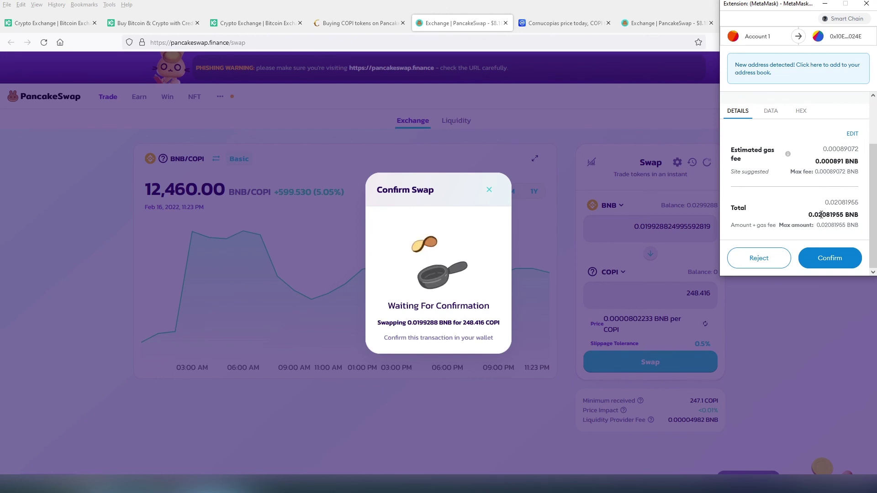
pyautogui.click(829, 259)
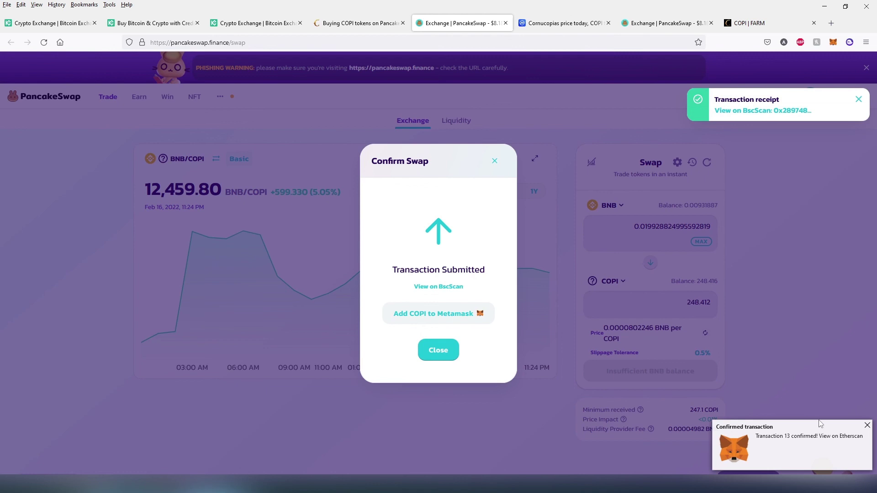
# - Check MetaMask's Assets list for 0.0093 BNB, 0 BUSD and 248.416 COPI
pyautogui.click(833, 42)
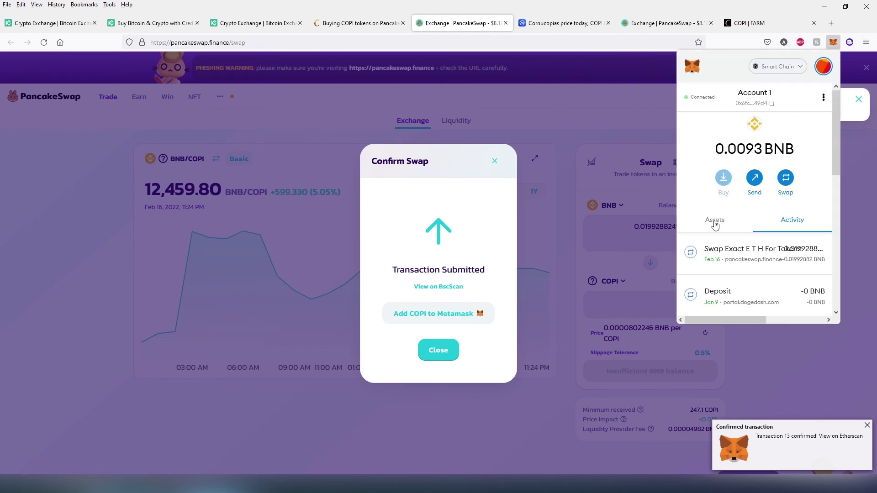
pyautogui.click(715, 220)
pyautogui.scroll(-2, 715, 225)
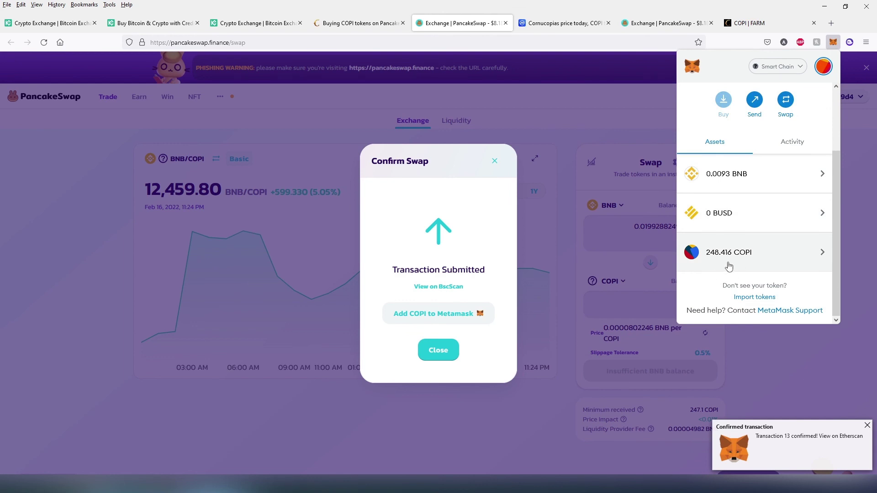